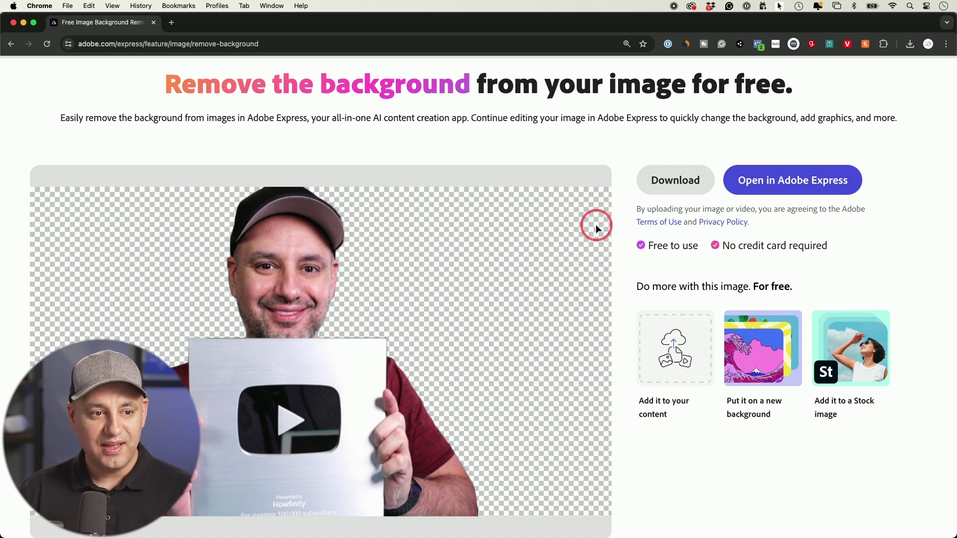
# Open the background-removed photo as a new Adobe Express design and accept the terms.
pyautogui.click(668, 183)
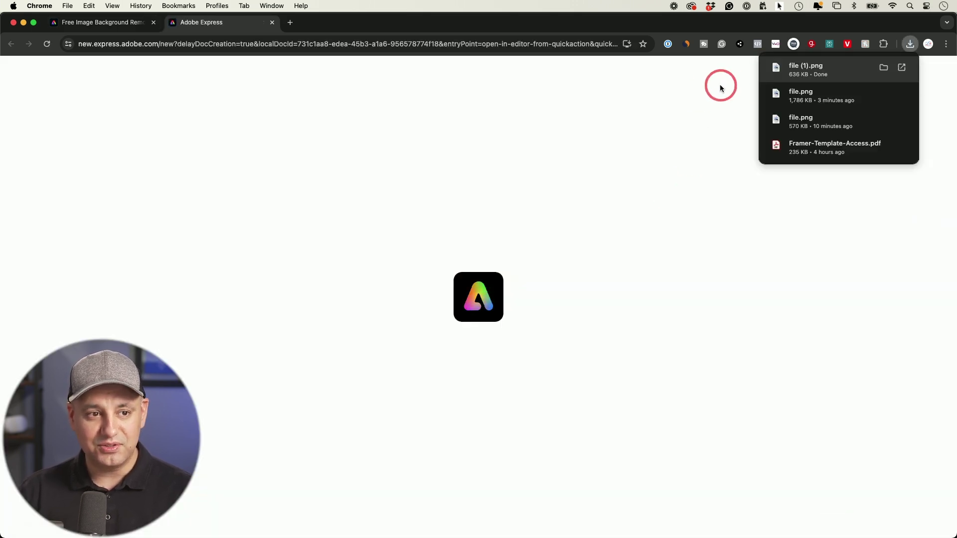
pyautogui.click(720, 85)
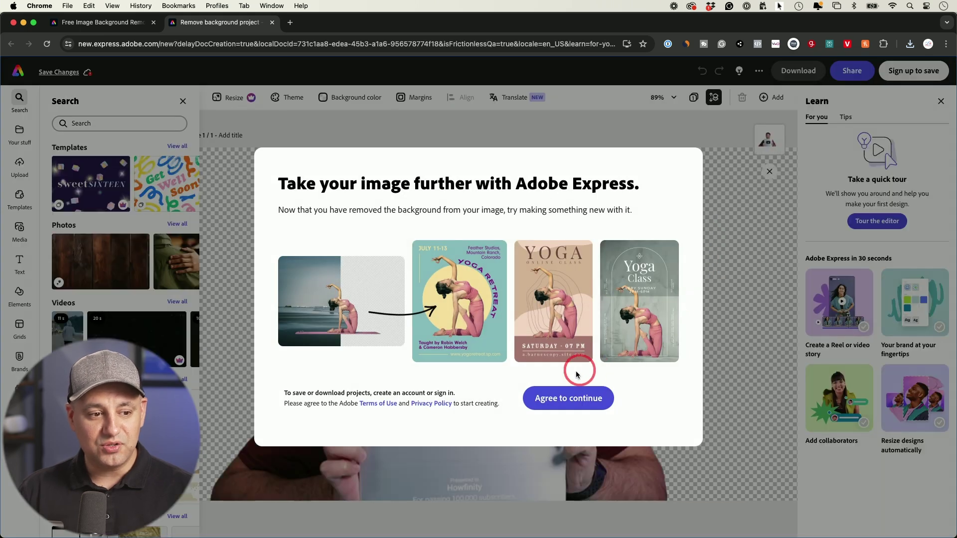
pyautogui.click(569, 398)
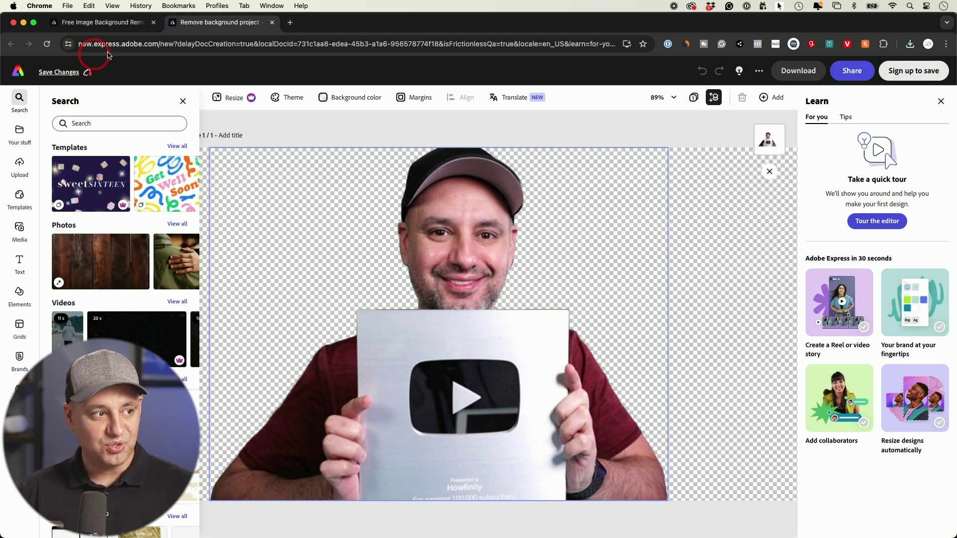
pyautogui.click(19, 196)
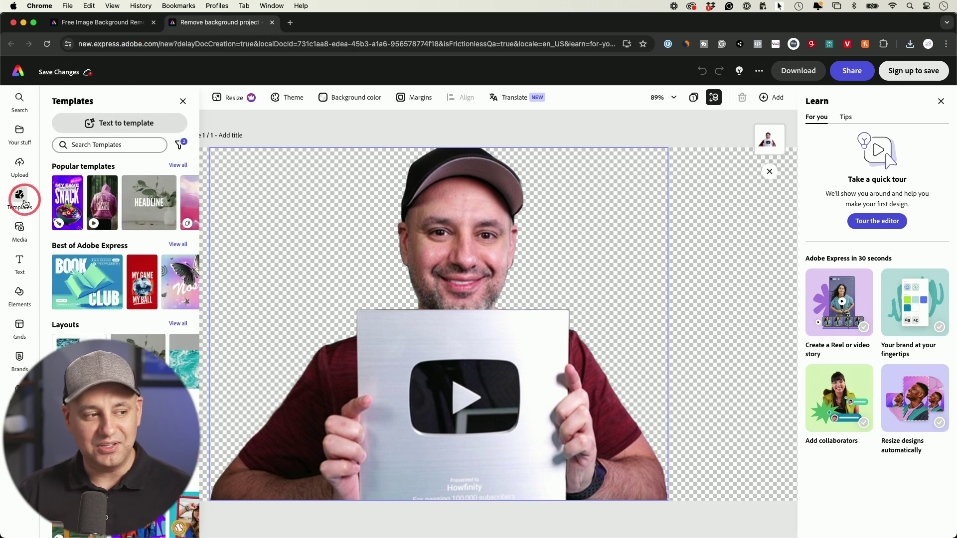
pyautogui.moveTo(87, 282)
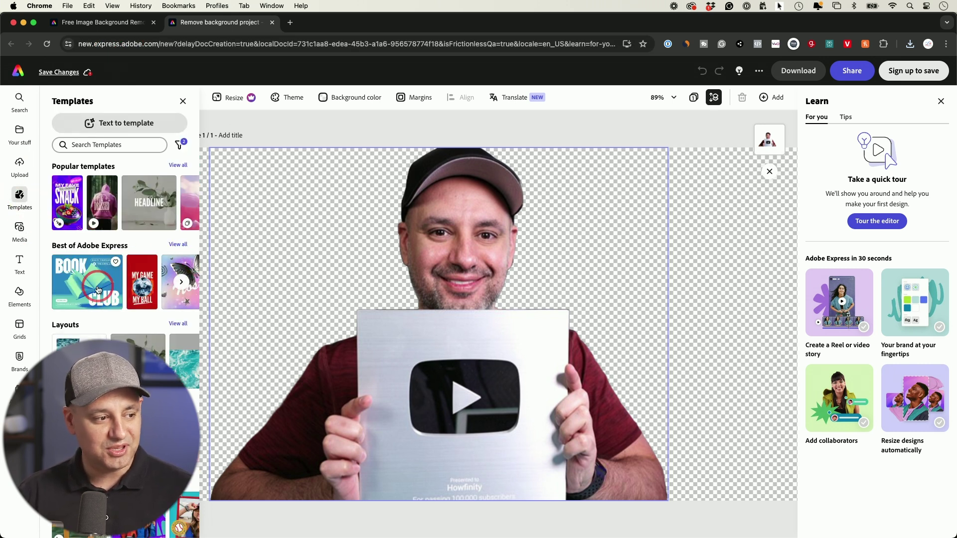
# Search templates for 'youtube thumbnail' and apply the green PART 5 DMSMITH PLAYS template.
pyautogui.click(105, 145)
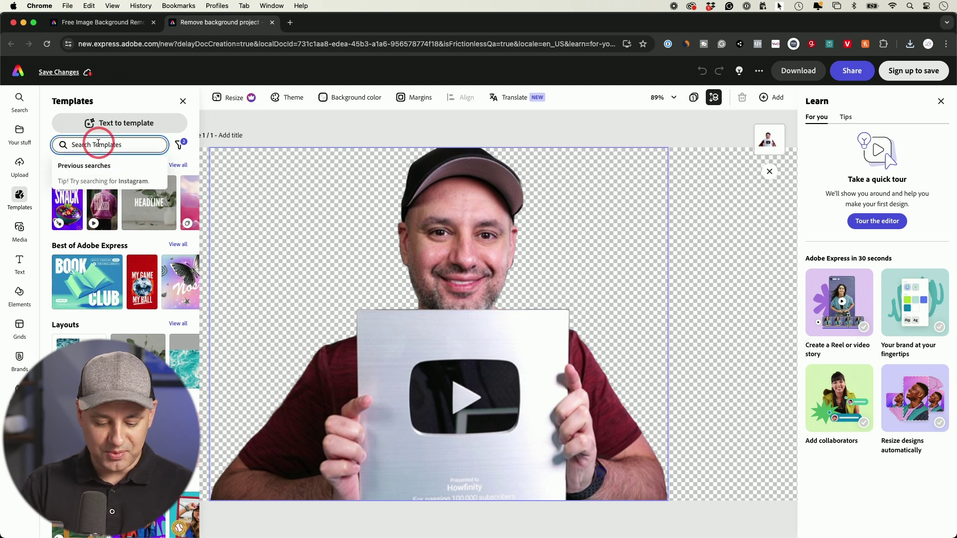
pyautogui.write('youtube thum')
pyautogui.click(100, 186)
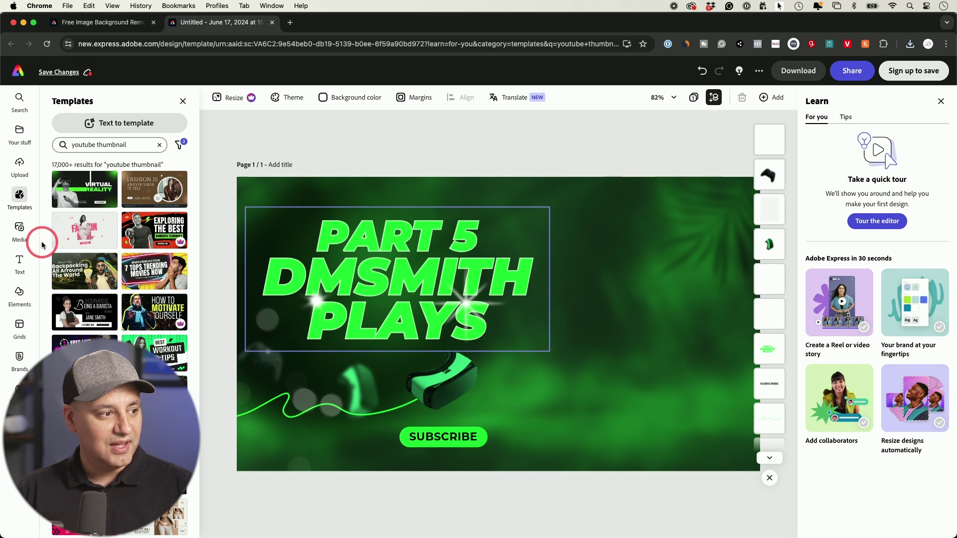
# Upload the cutout photo of the man with the award, enlarge it, and place it right.
pyautogui.click(20, 230)
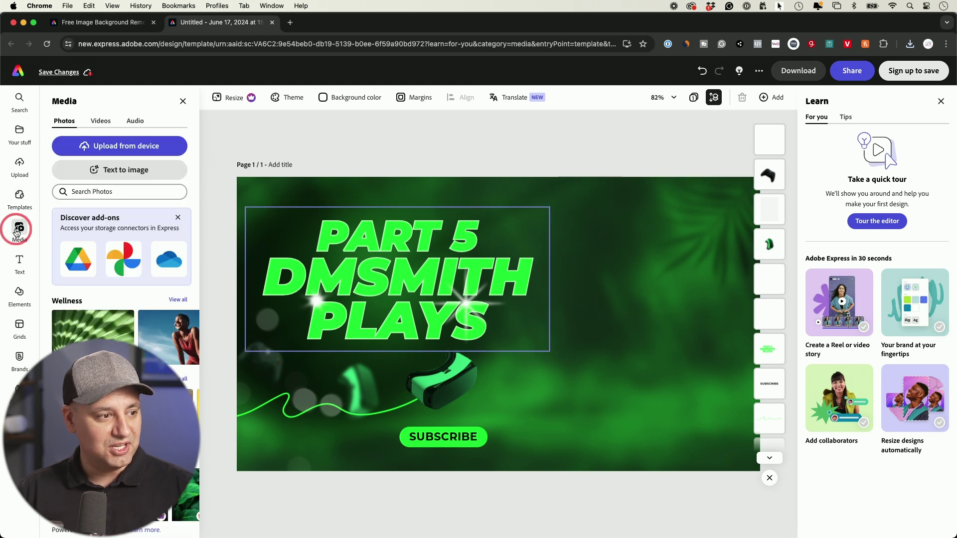
pyautogui.click(111, 150)
pyautogui.moveTo(448, 331); pyautogui.dragTo(615, 277)
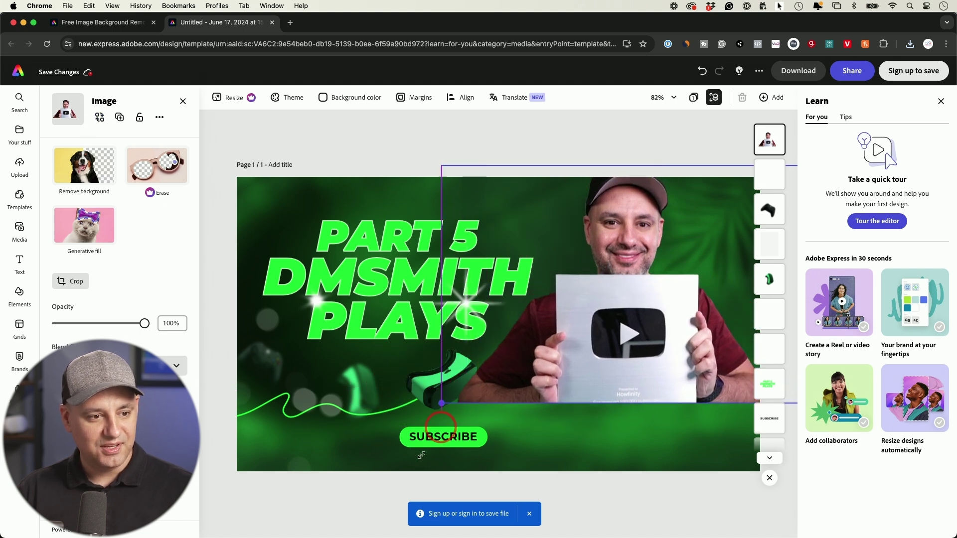
pyautogui.moveTo(465, 386); pyautogui.dragTo(342, 524)
pyautogui.moveTo(566, 383); pyautogui.dragTo(635, 380)
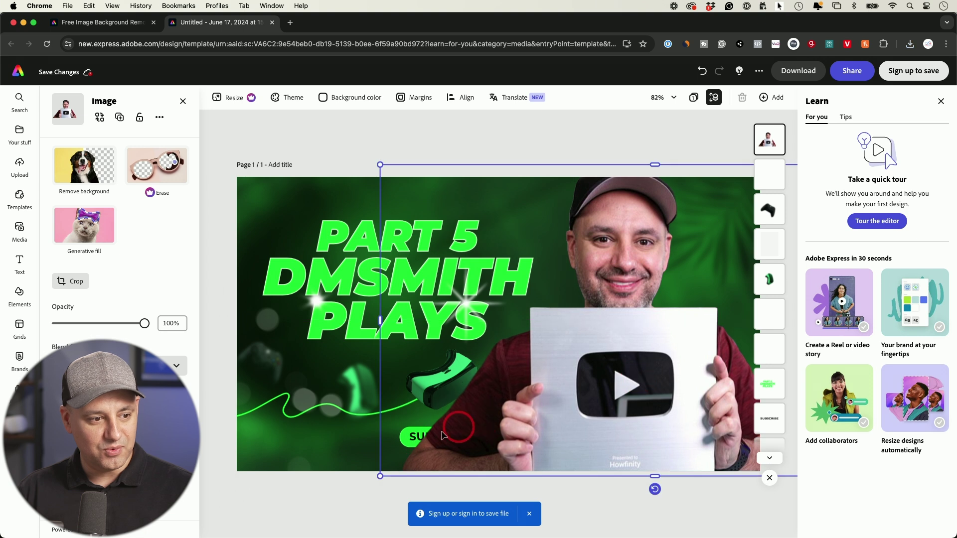
# Delete the small rotated lower-left graphic and move a layer lower in the stacking order.
pyautogui.click(412, 438)
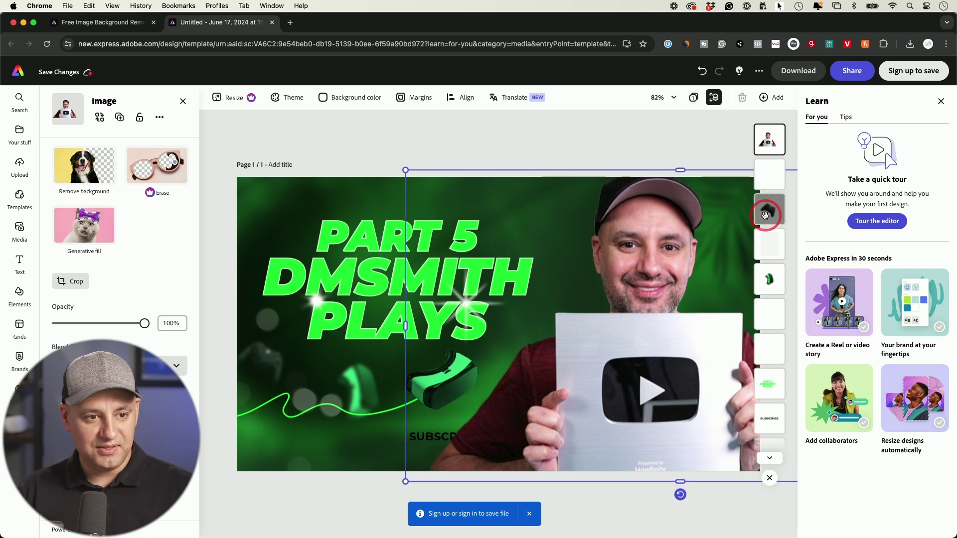
pyautogui.click(769, 244)
pyautogui.click(768, 280)
pyautogui.press('BackSpace')
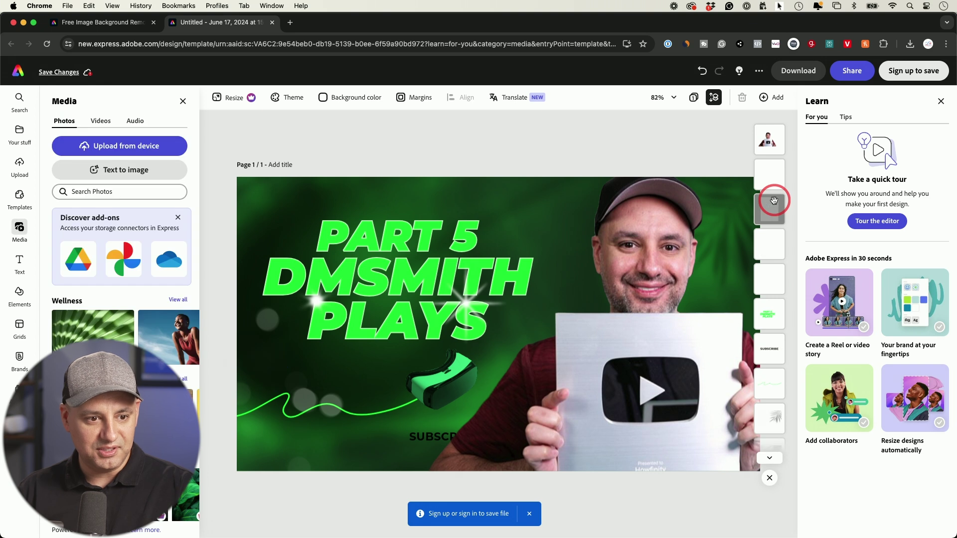
pyautogui.moveTo(774, 200); pyautogui.dragTo(769, 346)
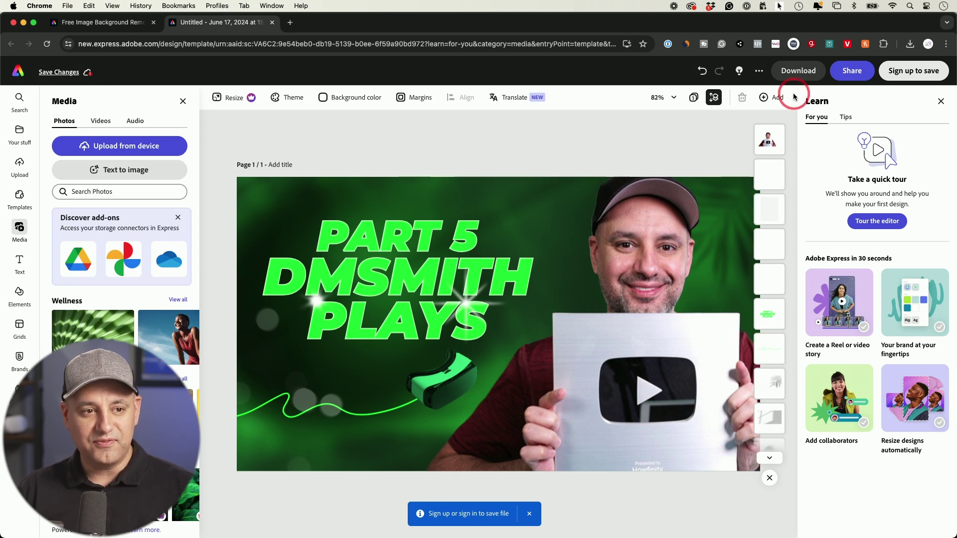
# Download the finished green thumbnail as a PNG and close the download options.
pyautogui.click(798, 71)
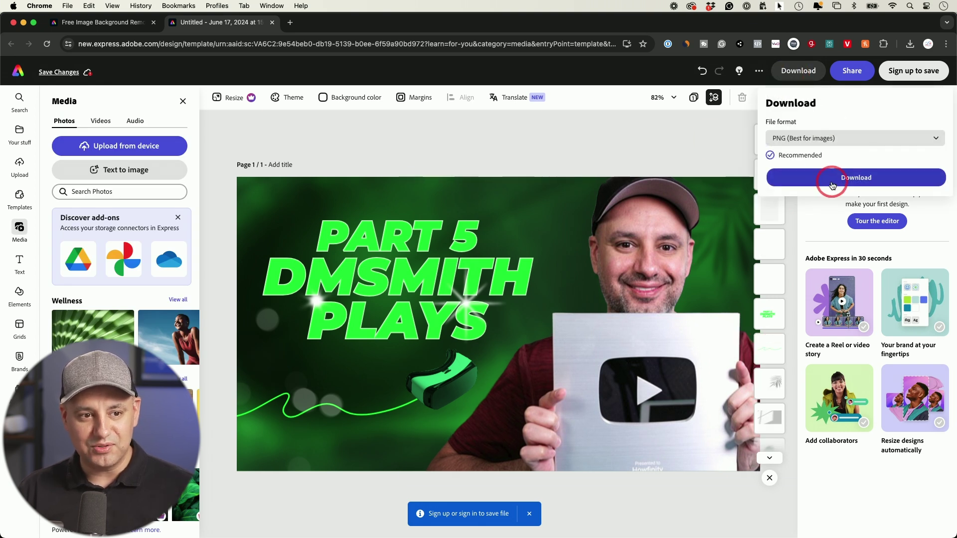
pyautogui.click(856, 177)
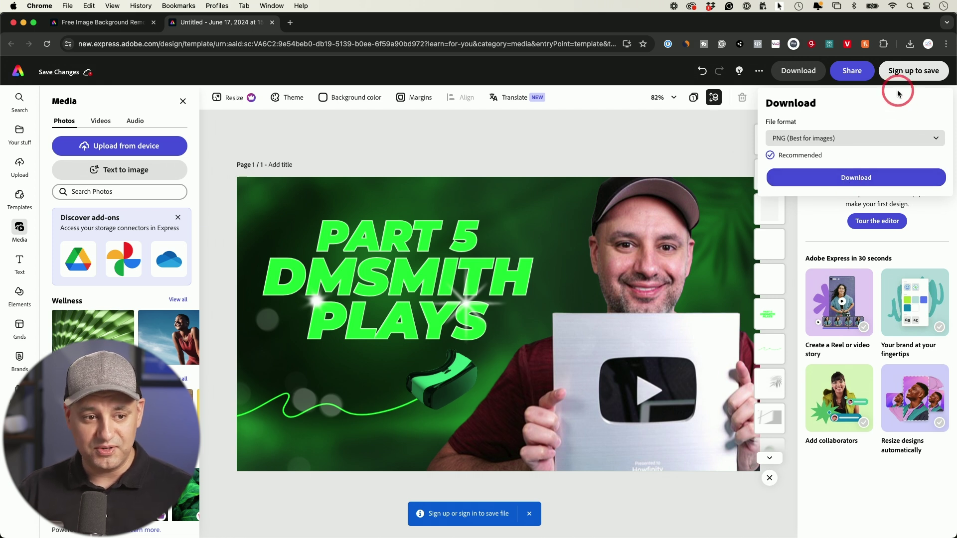
pyautogui.click(835, 175)
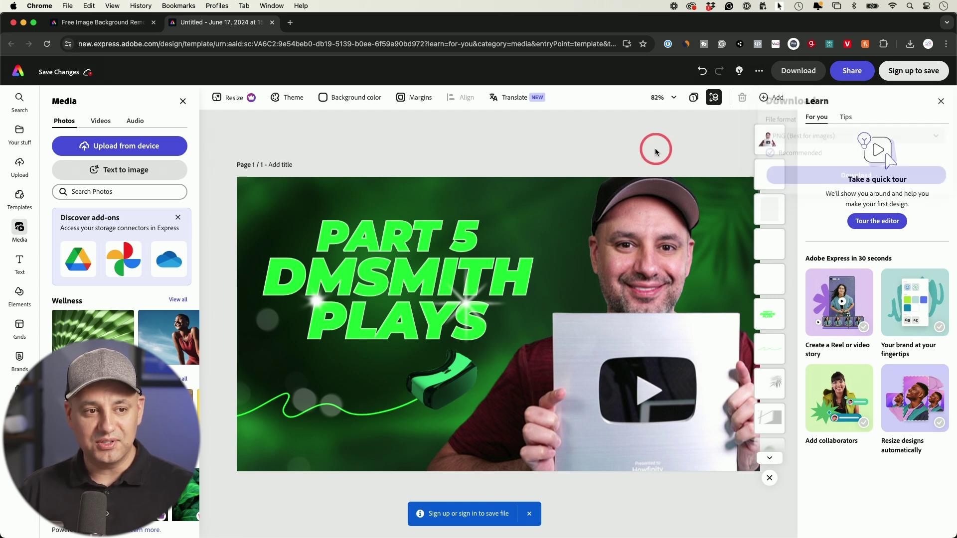